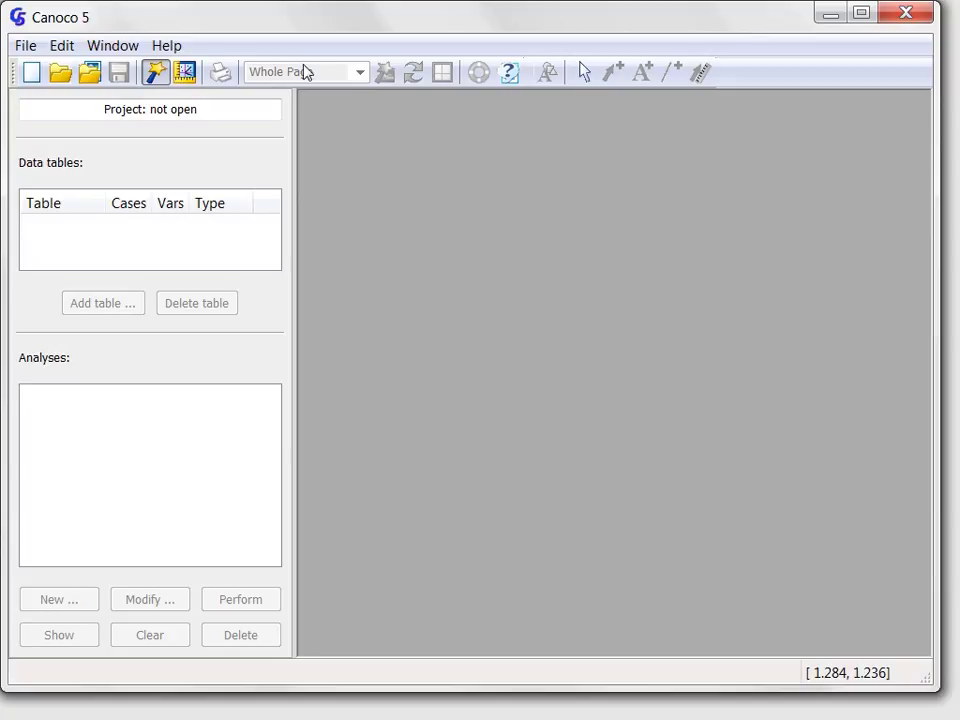
# Reopen Project 1.c5p from the recent files list
pyautogui.click(22, 46)
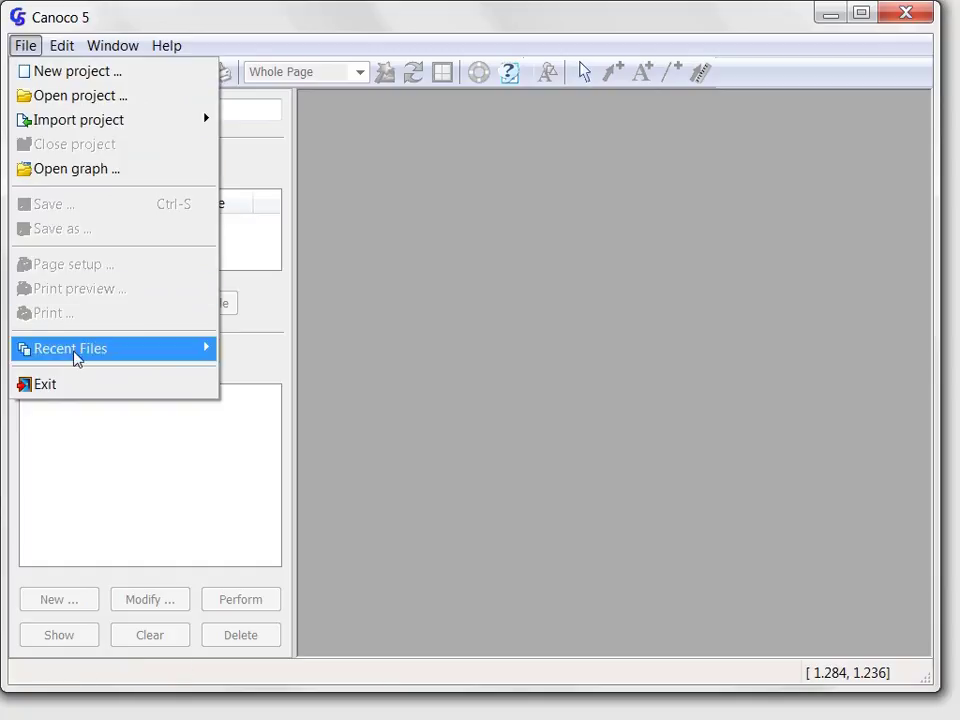
pyautogui.moveTo(110, 348)
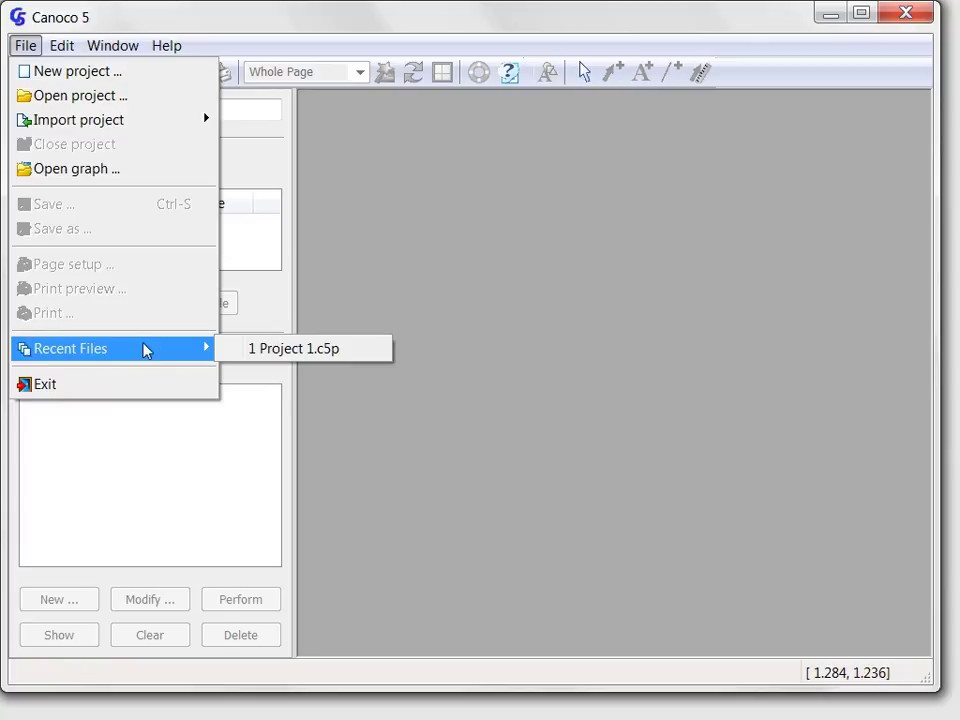
pyautogui.click(263, 349)
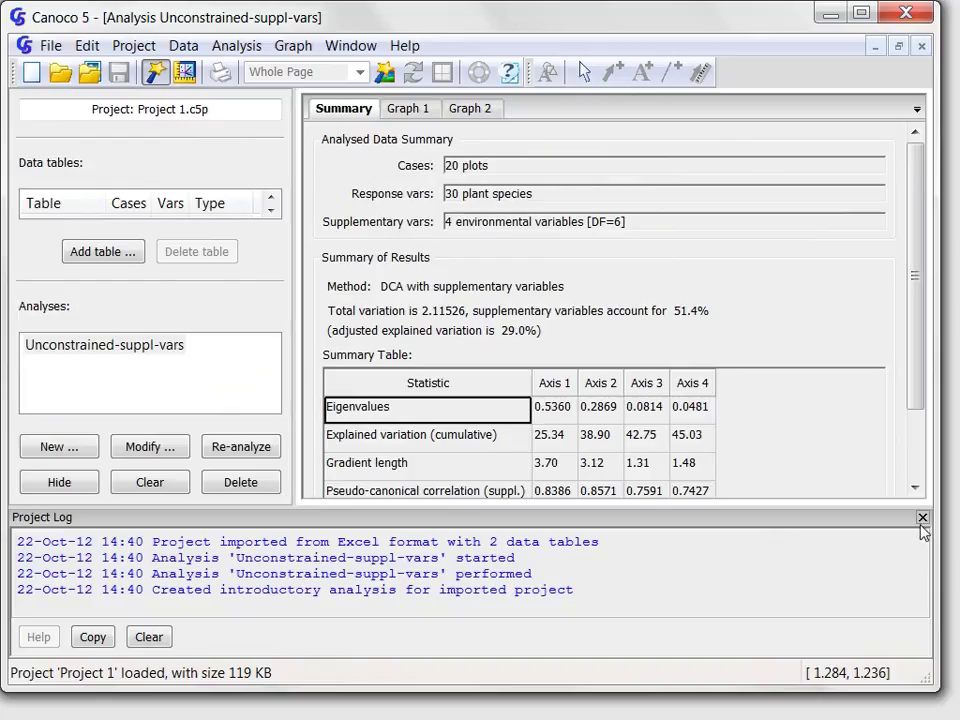
# Close the Project Log panel
pyautogui.click(922, 518)
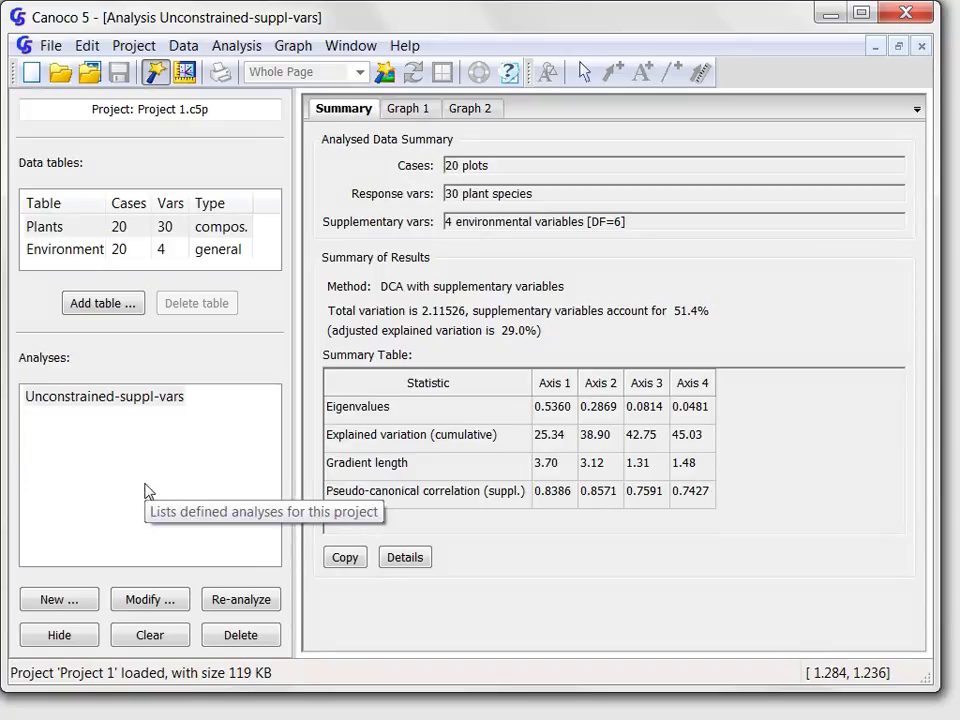
# Start a new analysis using both the Plants and Environment tables
pyautogui.click(58, 600)
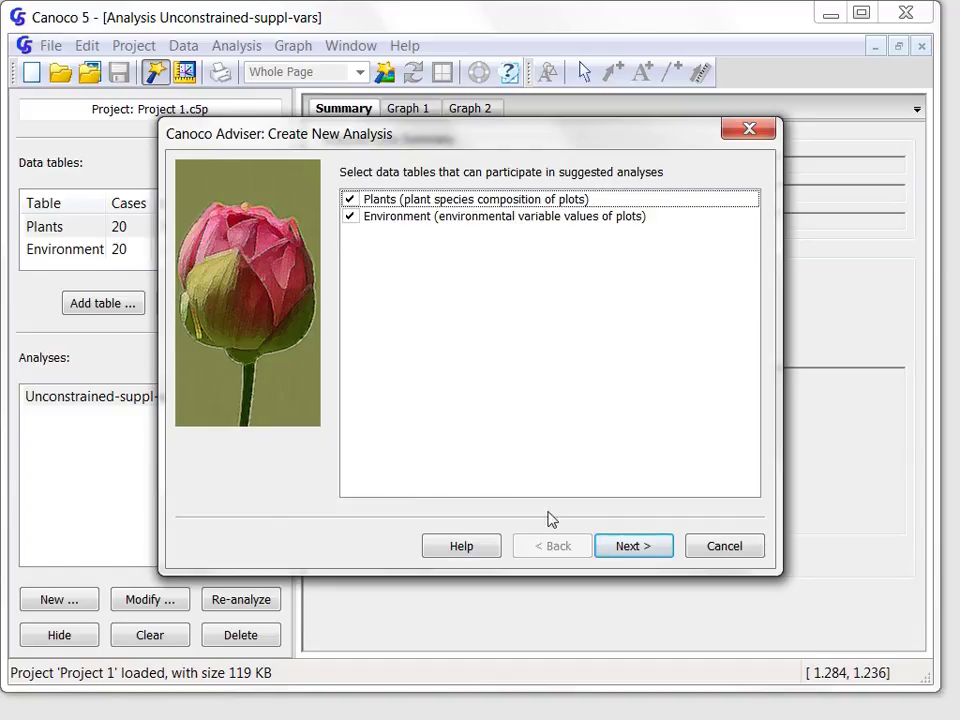
pyautogui.click(633, 545)
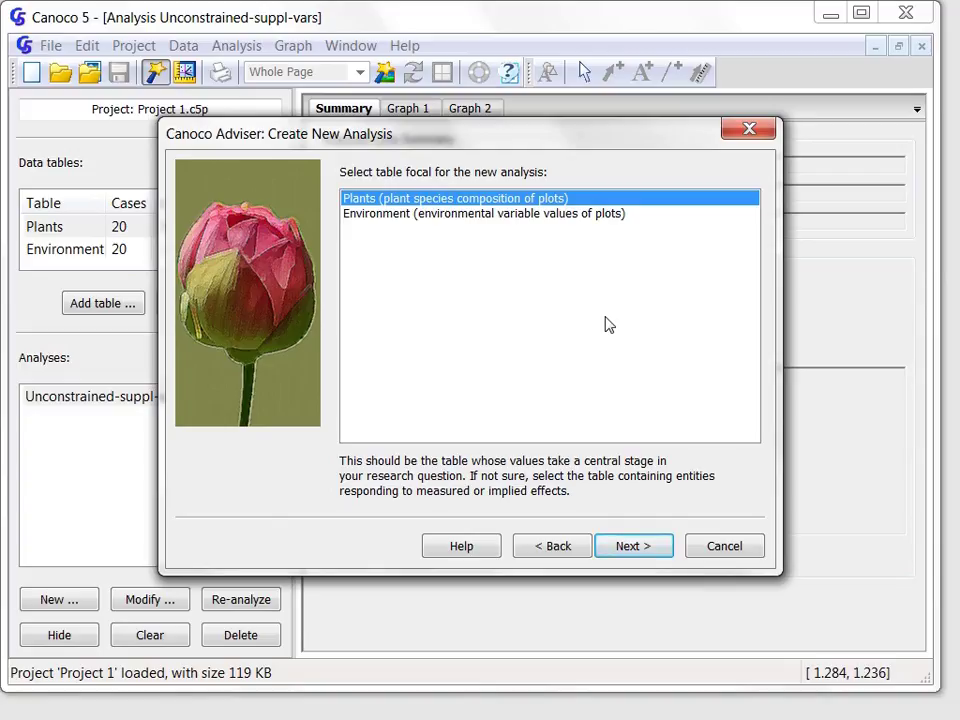
# Keep Plants as focal table, enlarge the adviser, and select the Constrained analysis
pyautogui.click(652, 556)
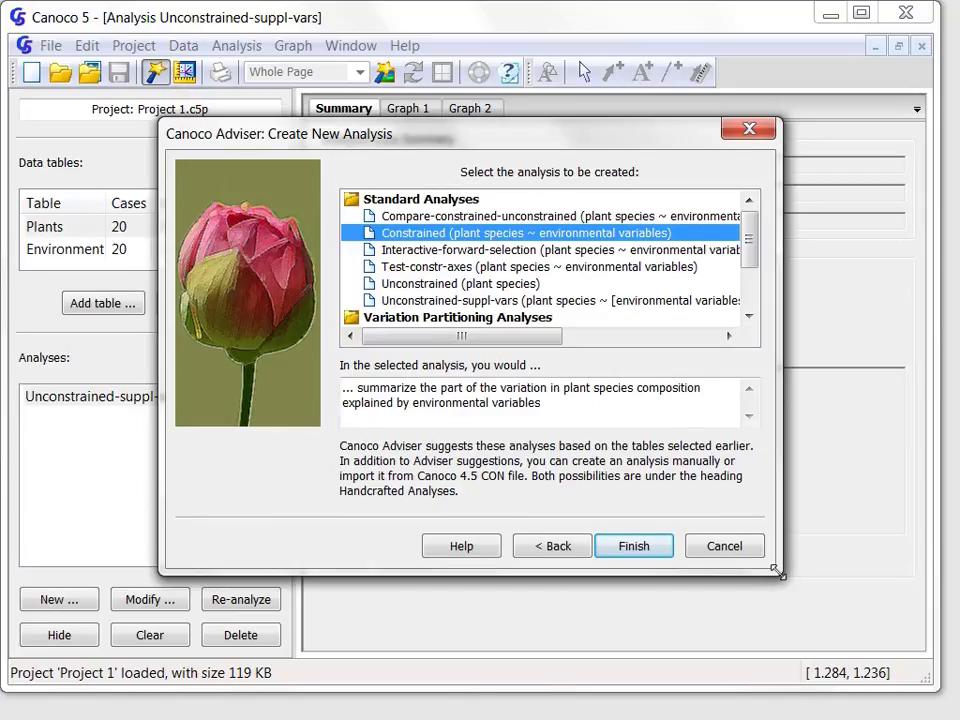
pyautogui.moveTo(776, 568)
pyautogui.mouseDown()
pyautogui.moveTo(878, 657)
pyautogui.moveTo(893, 700)
pyautogui.mouseUp()
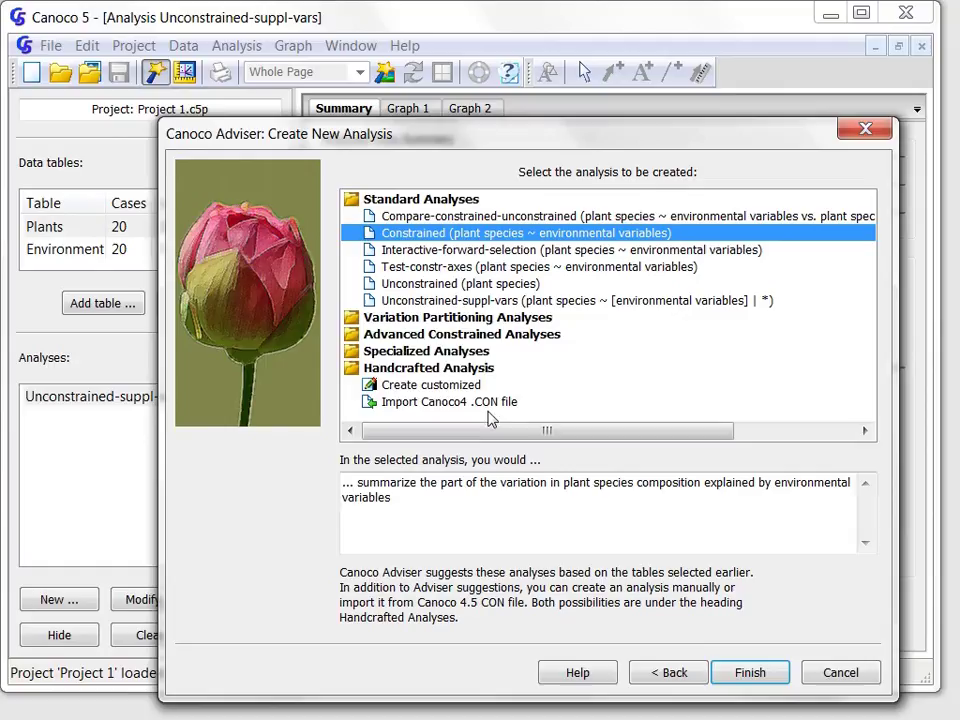
pyautogui.click(504, 517)
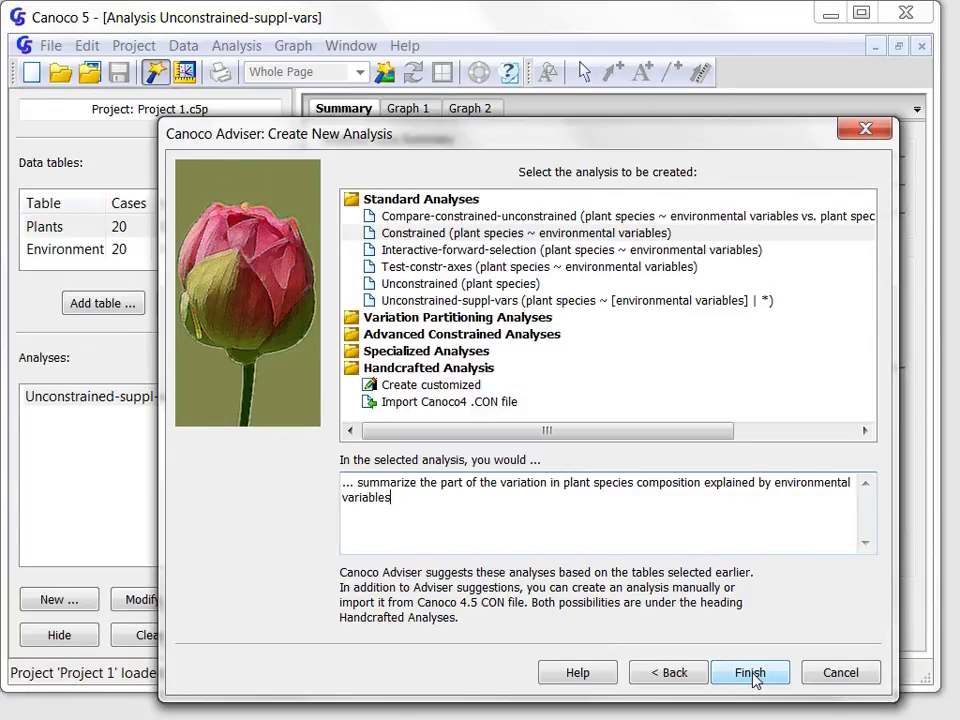
# Create the Constrained analysis, ignoring A1Horiz, Moisture and Manure to leave Managemn
pyautogui.click(752, 676)
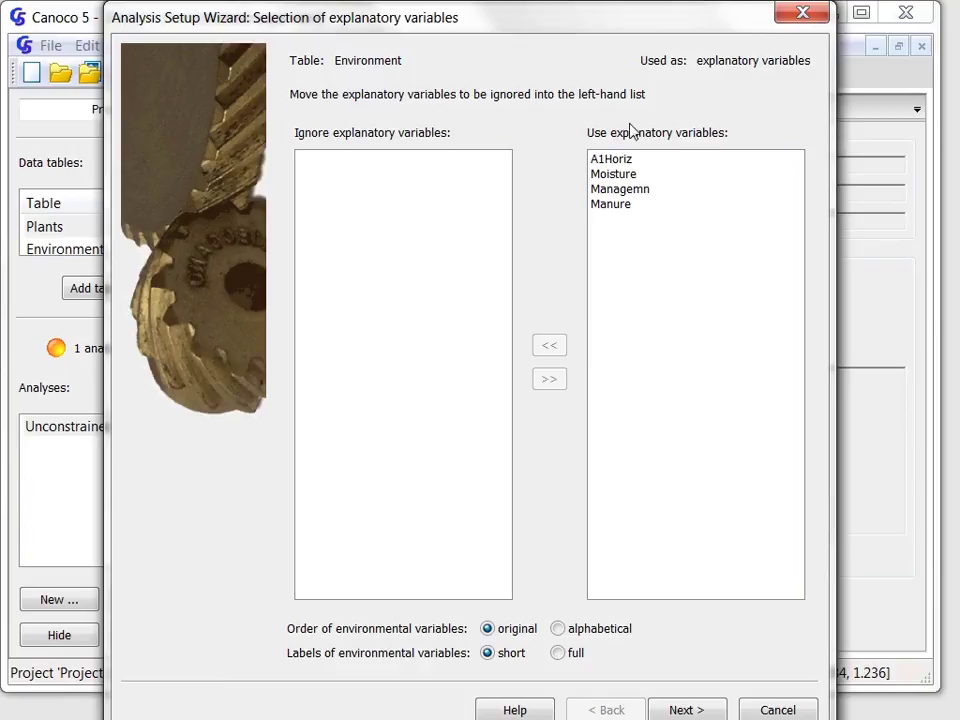
pyautogui.moveTo(639, 162); pyautogui.dragTo(641, 176)
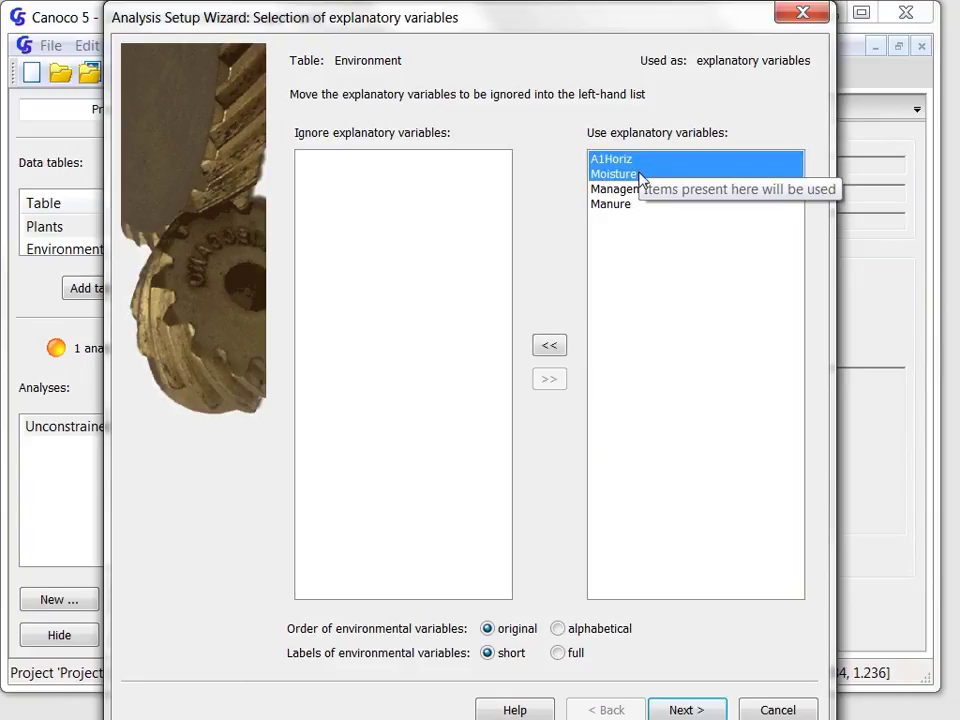
pyautogui.keyDown('ctrl'); pyautogui.click(624, 206); pyautogui.keyUp('ctrl')
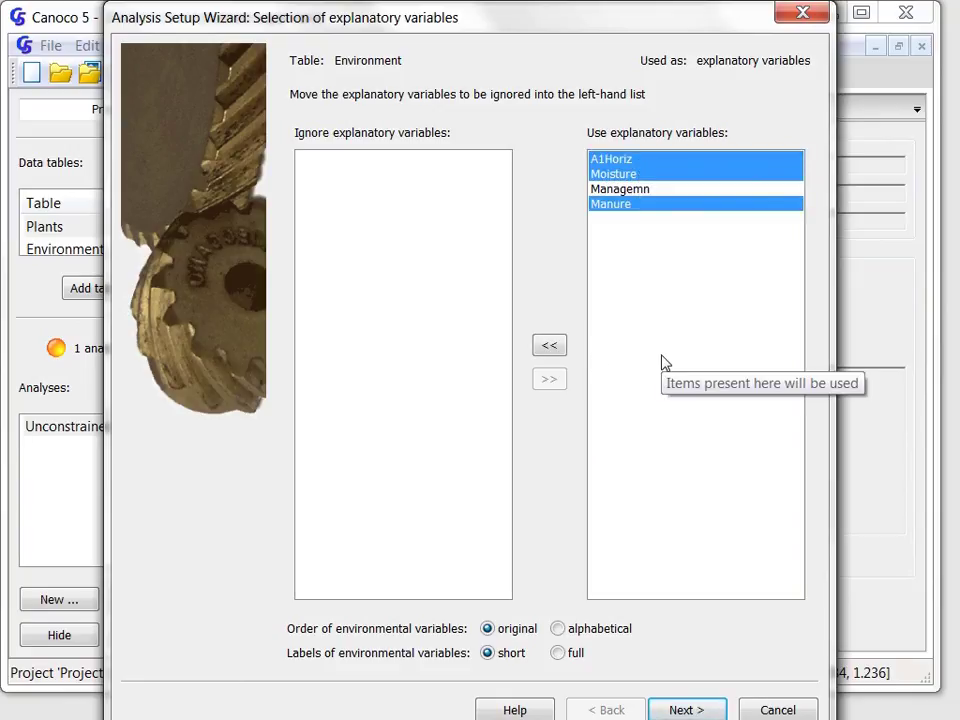
pyautogui.click(549, 347)
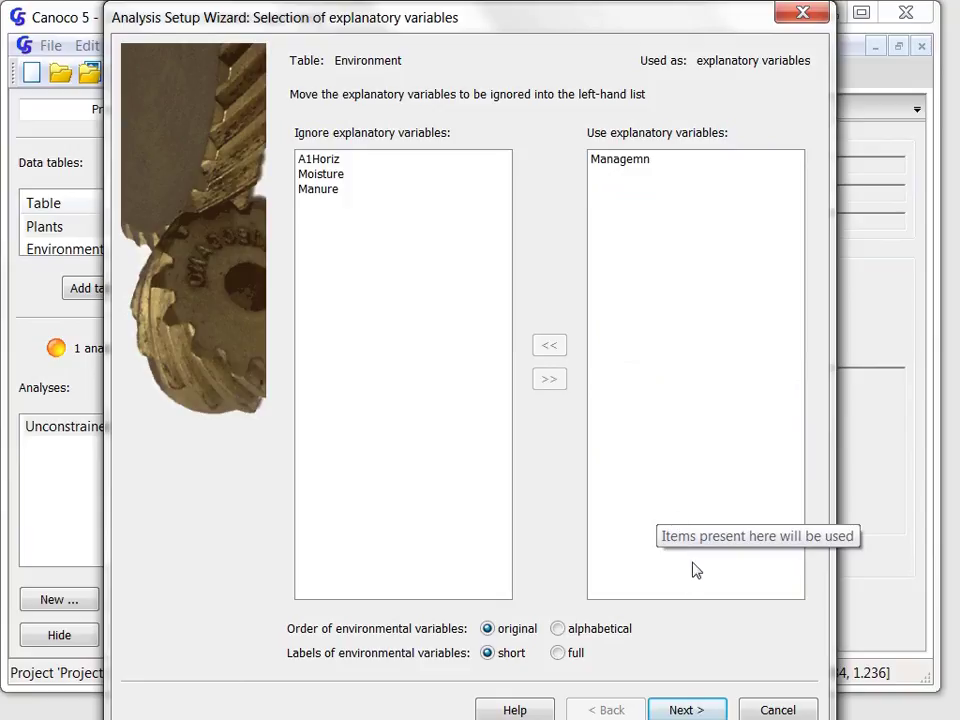
# Keep Managemn as explanatory variable and accept CCA ordination options
pyautogui.click(700, 711)
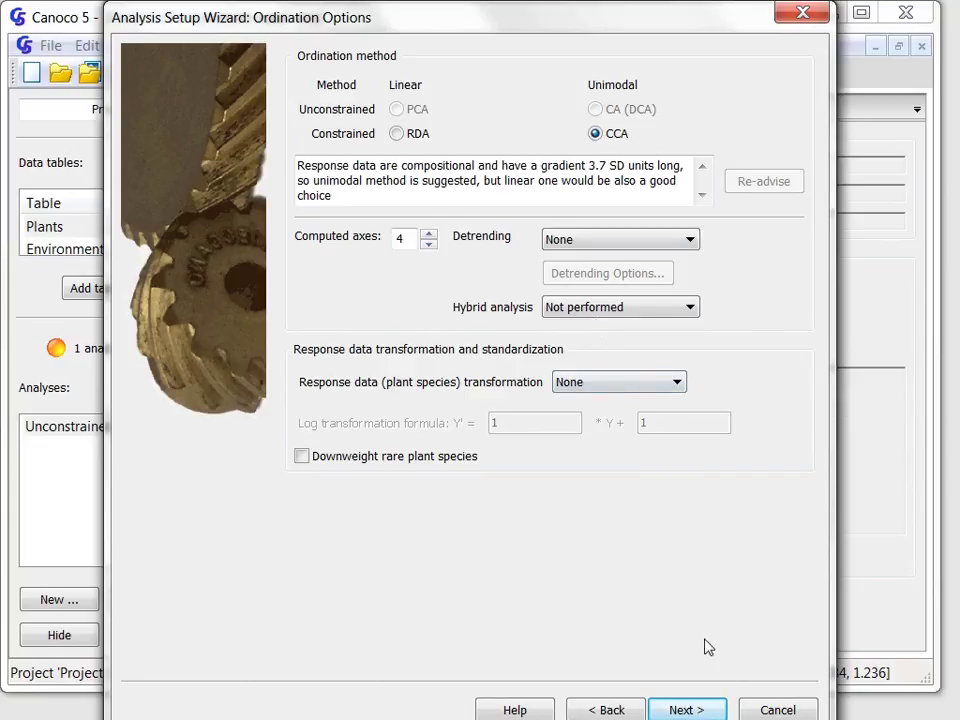
pyautogui.click(684, 712)
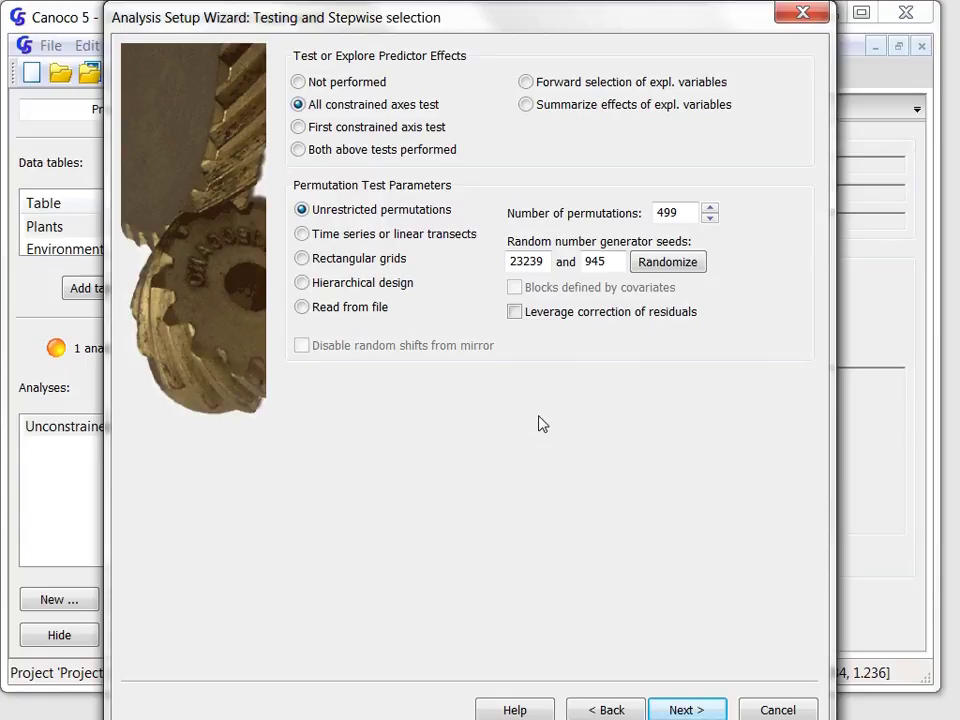
# Accept the all-constrained-axes test with 499 unrestricted permutations
pyautogui.click(676, 710)
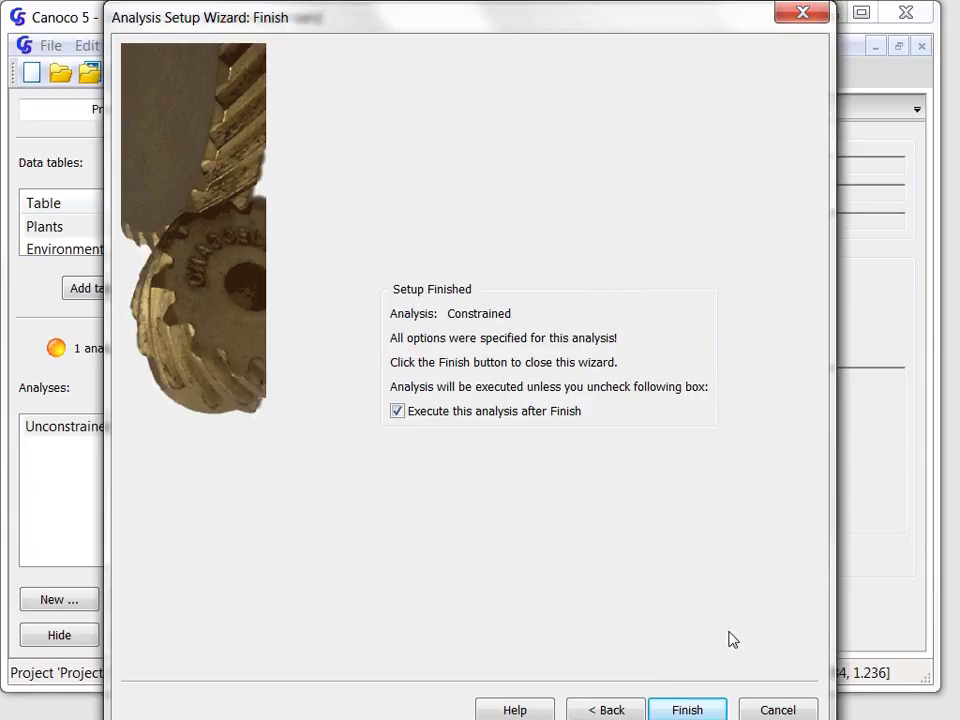
# Run the analysis and drop the plant species diversity diagram from the graphs
pyautogui.click(686, 710)
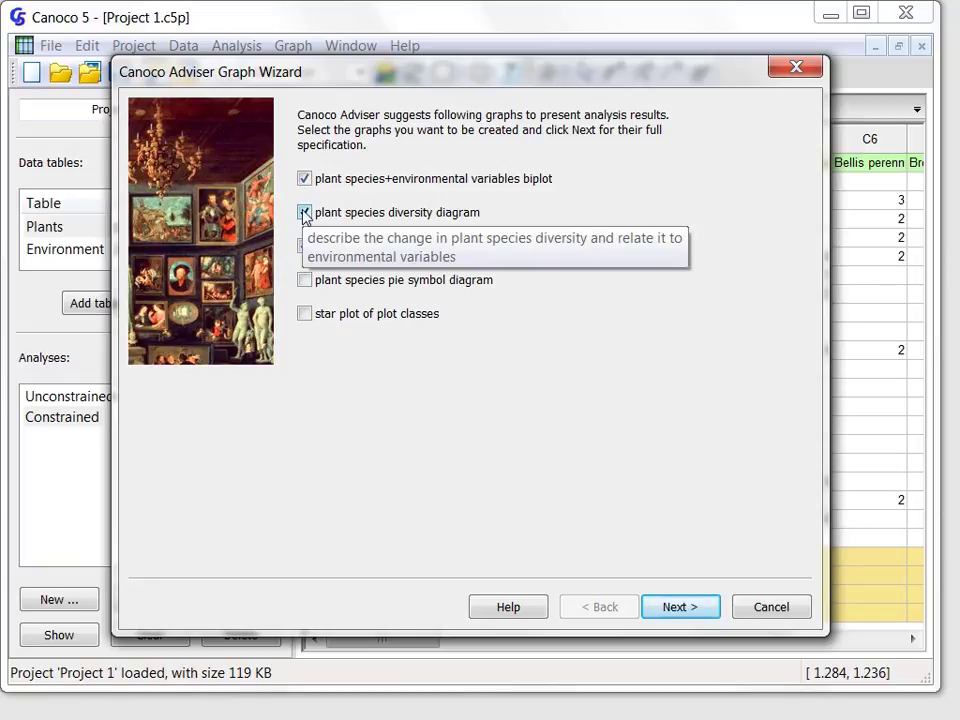
pyautogui.click(305, 215)
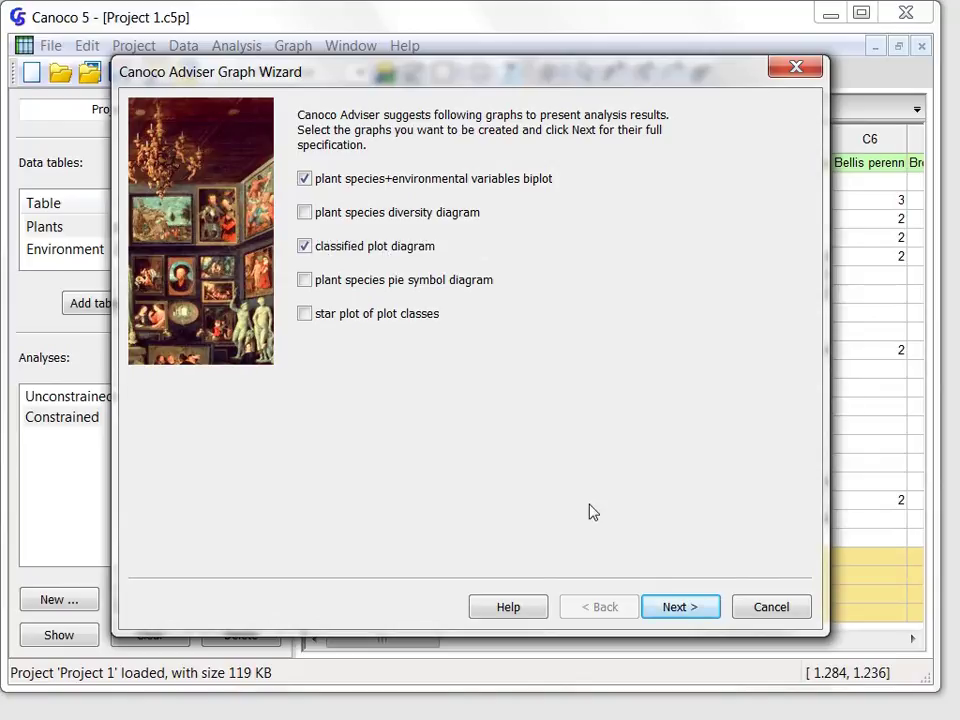
pyautogui.click(679, 608)
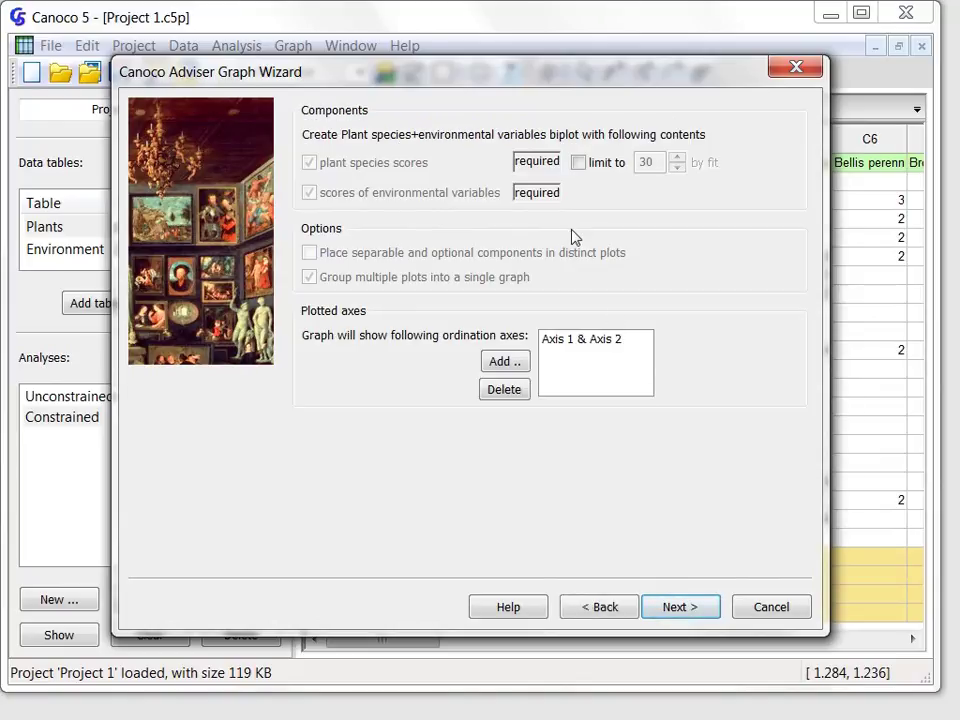
# Limit the biplot to 15 best-fitting species and accept classified plot diagram defaults
pyautogui.click(578, 163)
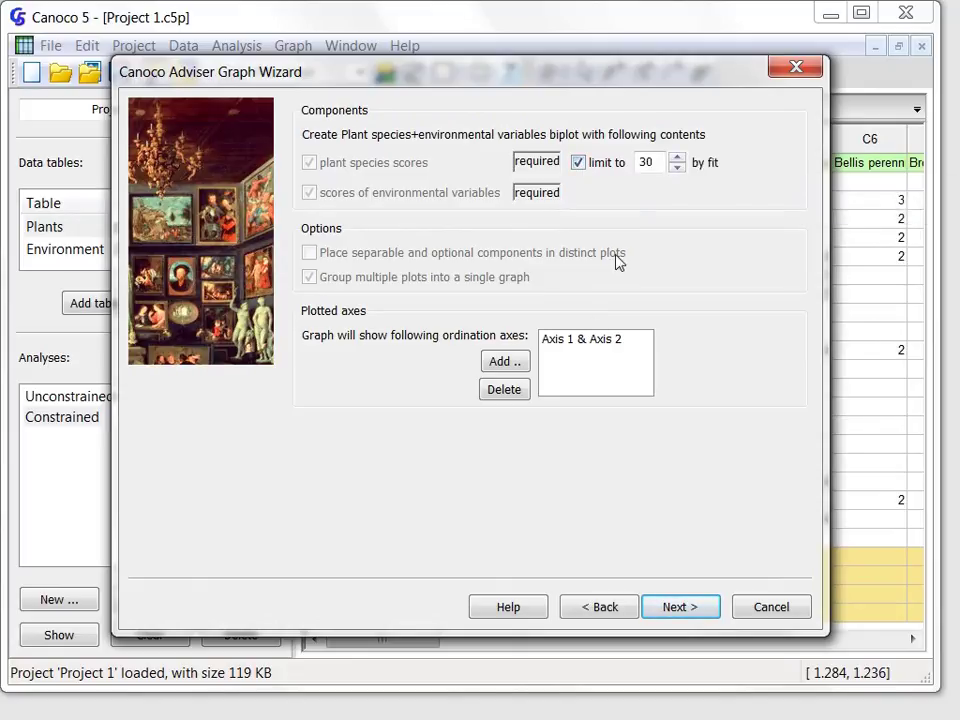
pyautogui.doubleClick(646, 162)
pyautogui.write('1')
pyautogui.write('5')
pyautogui.click(688, 614)
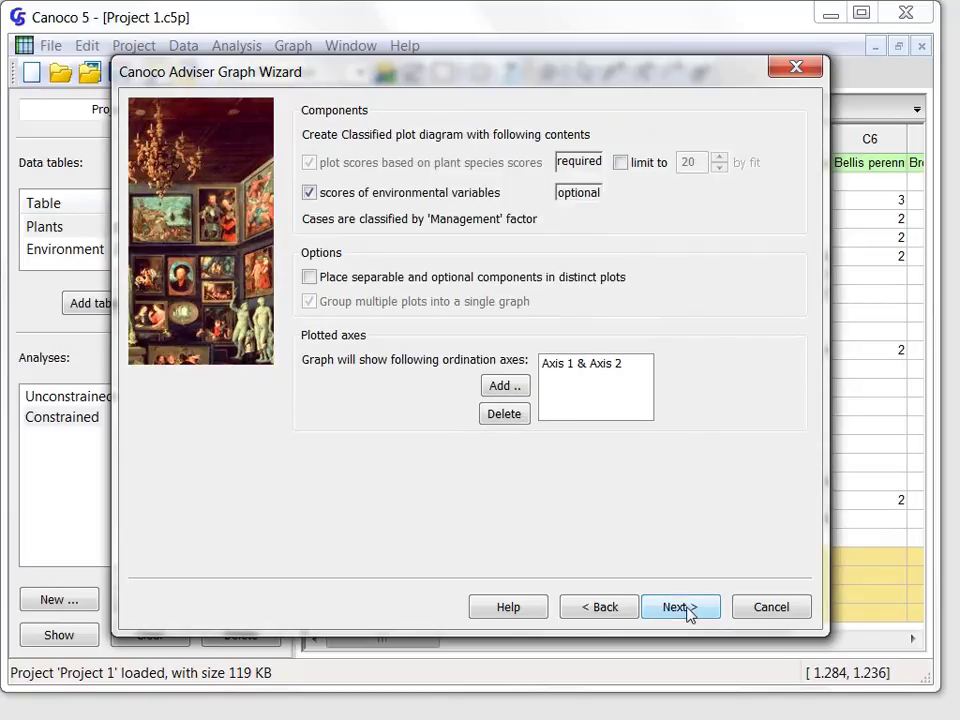
pyautogui.click(688, 614)
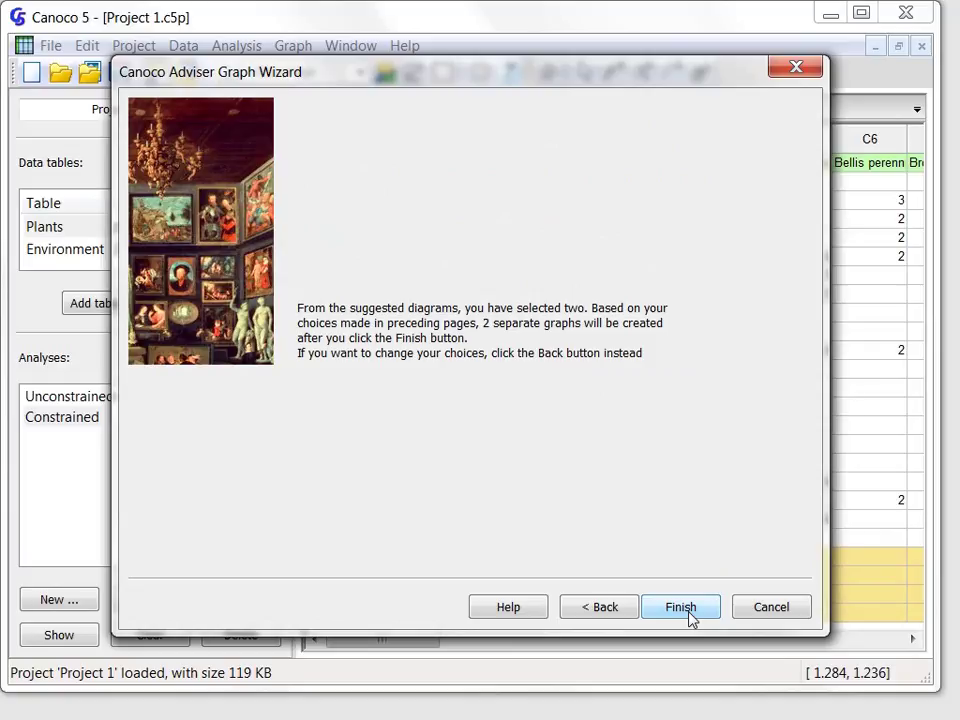
# Create both graphs and review 28.5% explained variation and the P=0.006 test
pyautogui.click(688, 614)
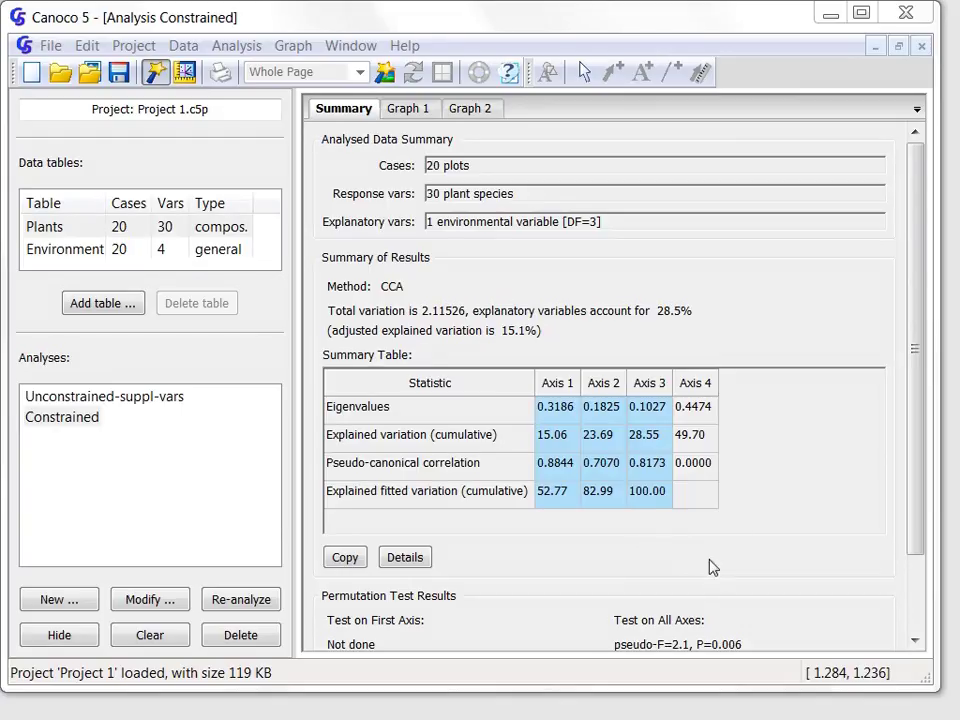
pyautogui.click(663, 447)
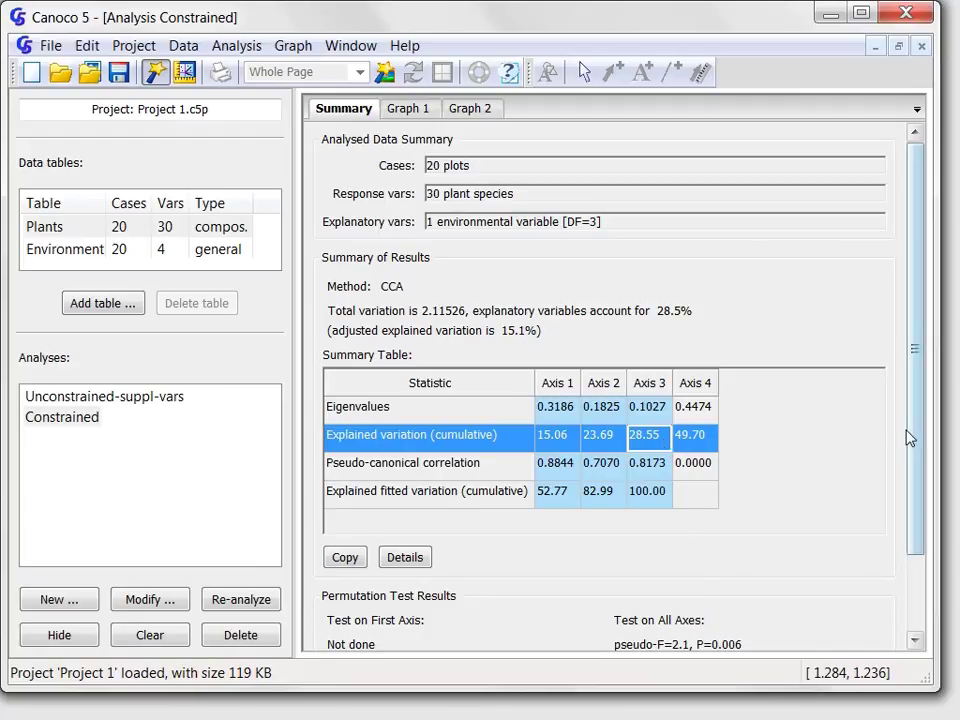
pyautogui.moveTo(916, 441); pyautogui.dragTo(918, 543)
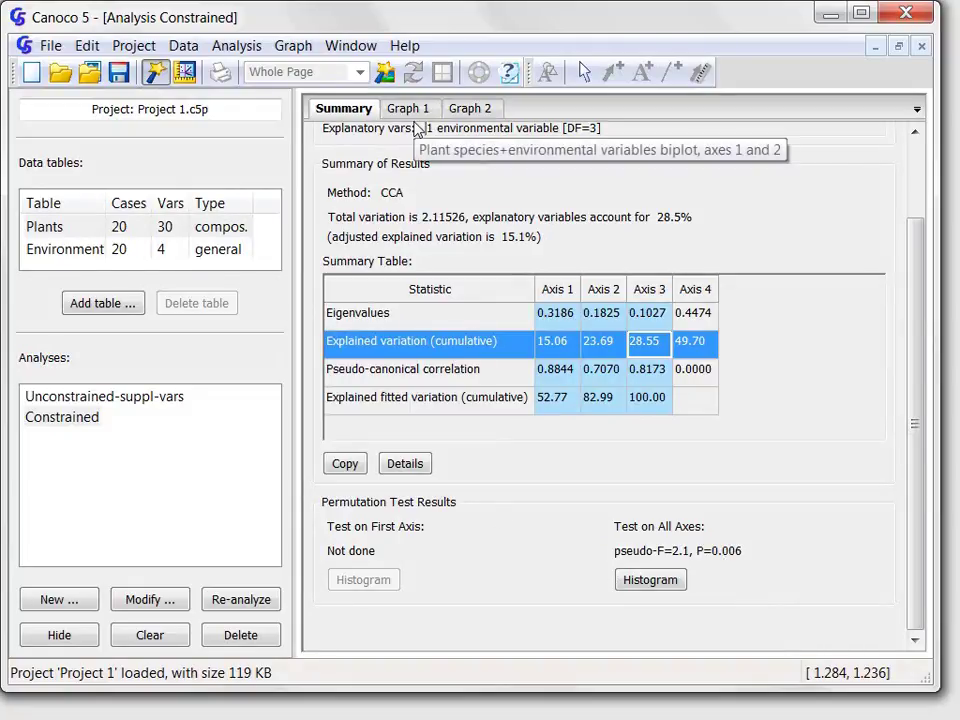
# Show the Graph 1 biplot and select the AchlMill and BromHord species labels near HF
pyautogui.click(414, 121)
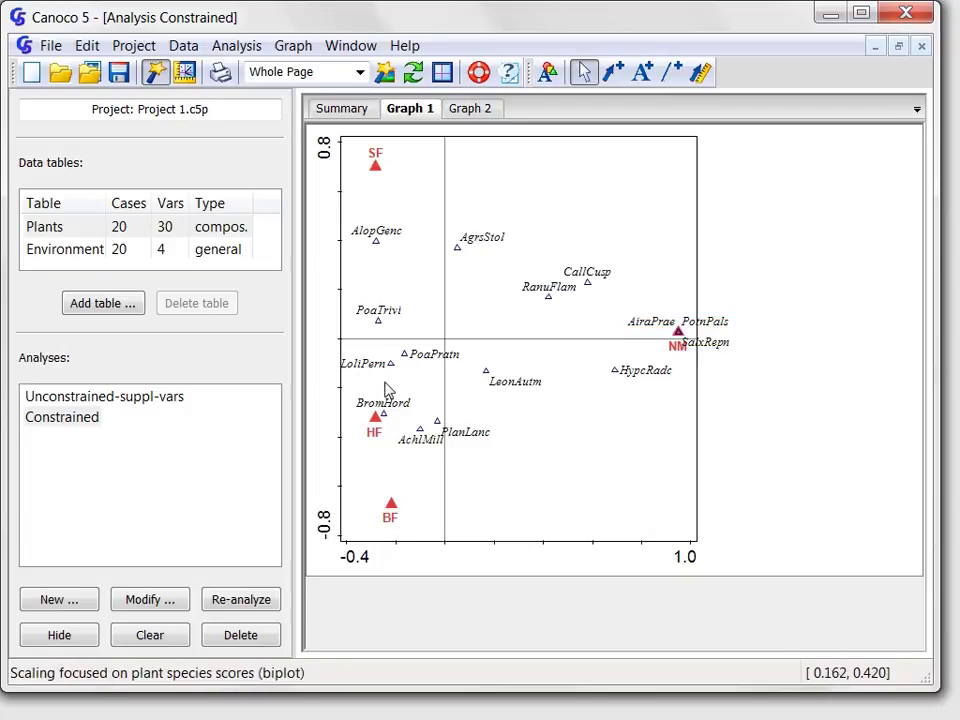
pyautogui.click(420, 442)
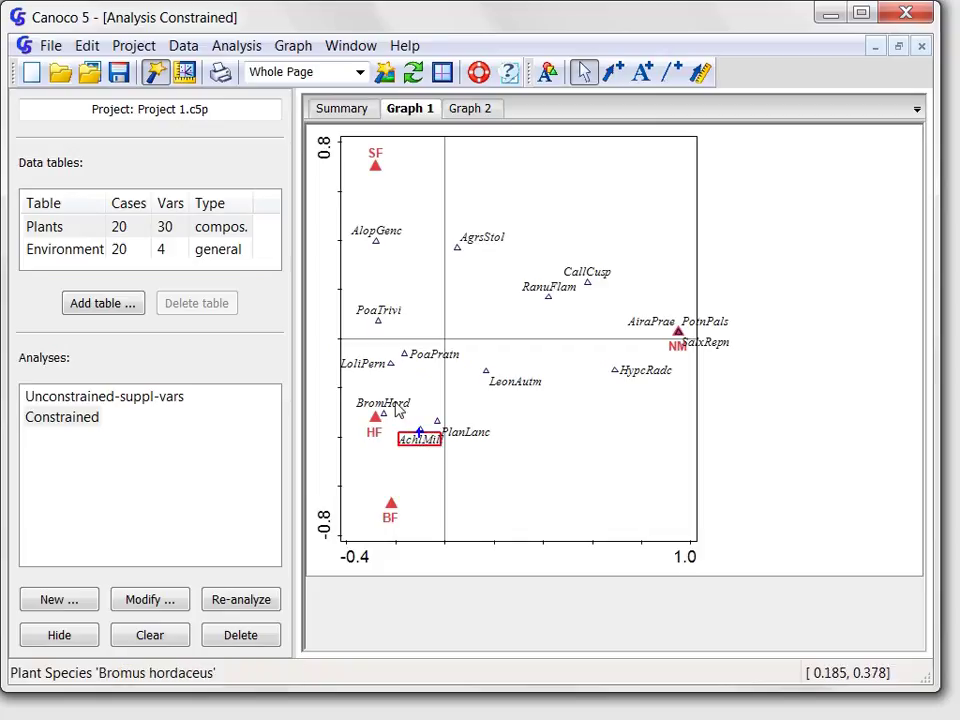
pyautogui.keyDown('ctrl'); pyautogui.click(395, 403); pyautogui.keyUp('ctrl')
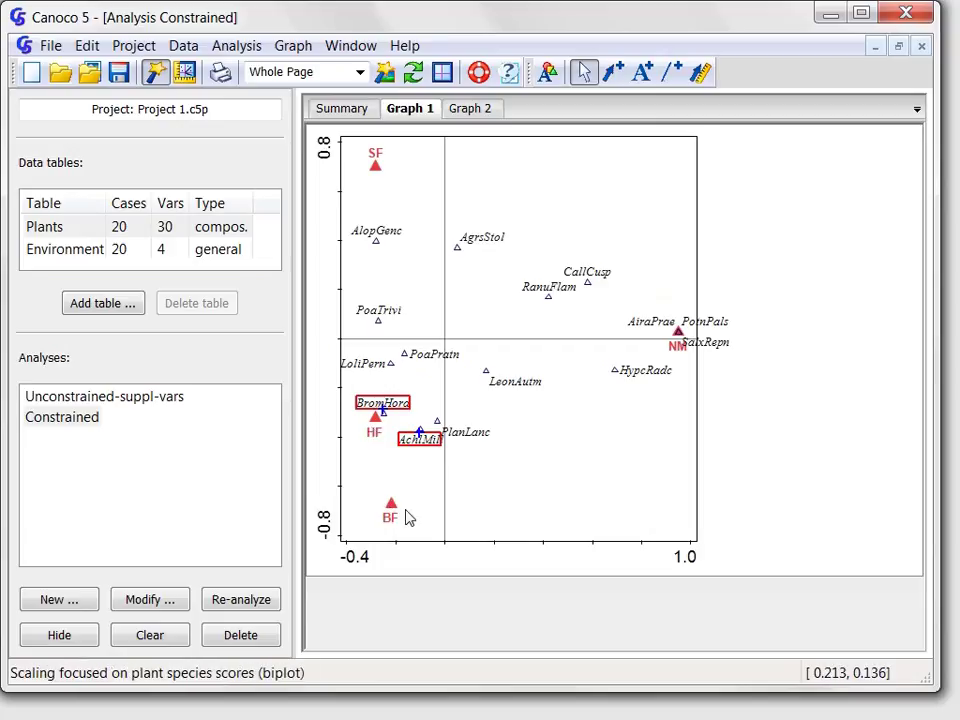
# Switch to Graph 2 to display plots grouped by SF, BF, HF and NM management
pyautogui.click(474, 110)
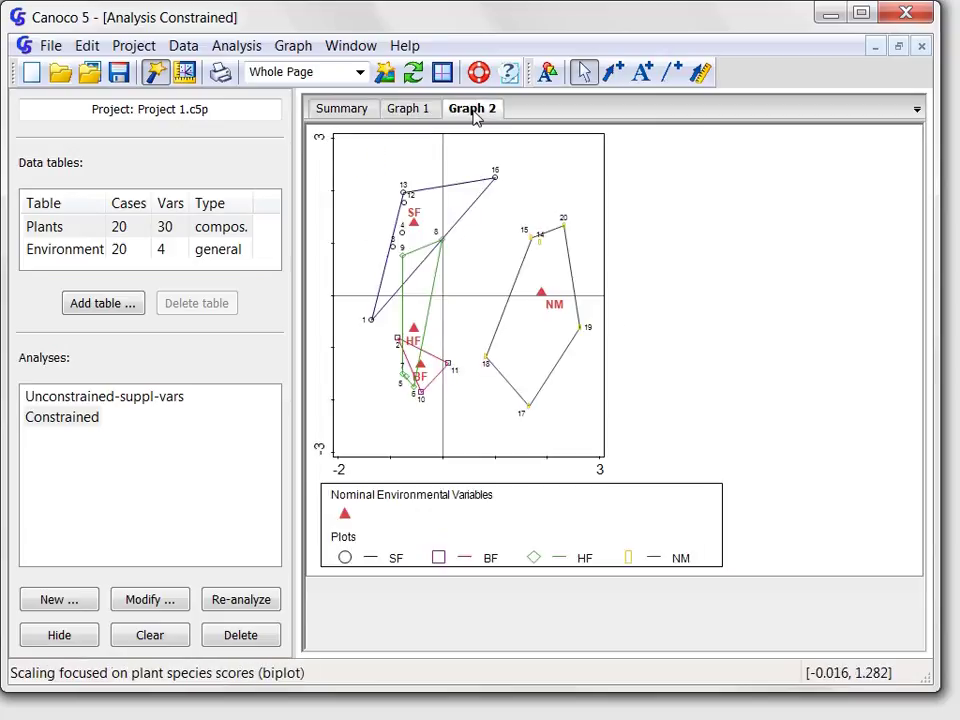